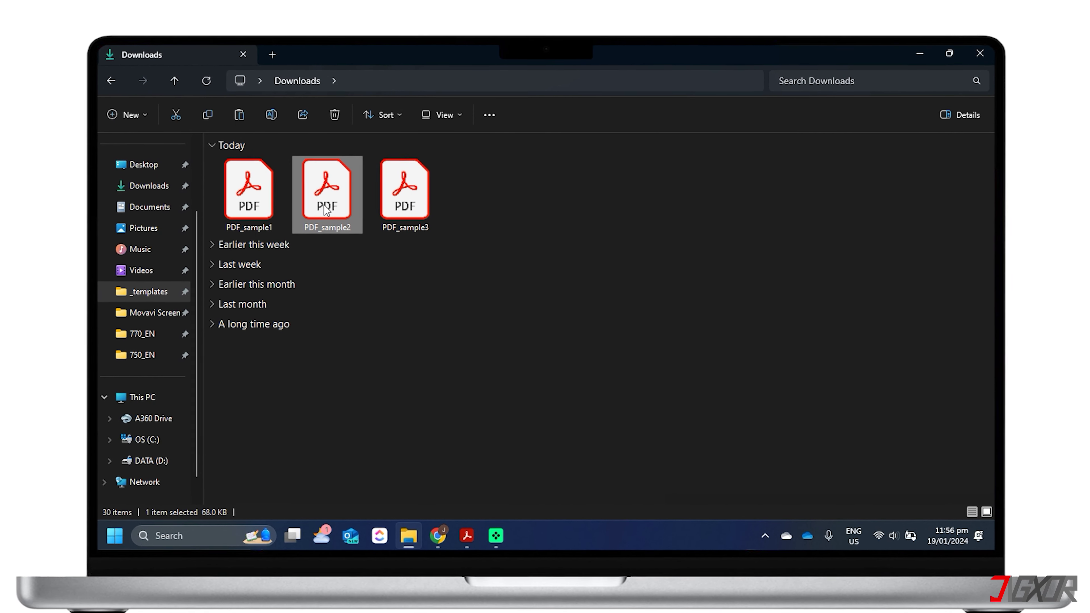
Open PDF_sample1 from Downloads in Acrobat Reader and scroll through its contents.
{"action": "left_click", "coordinate": [405, 196]}
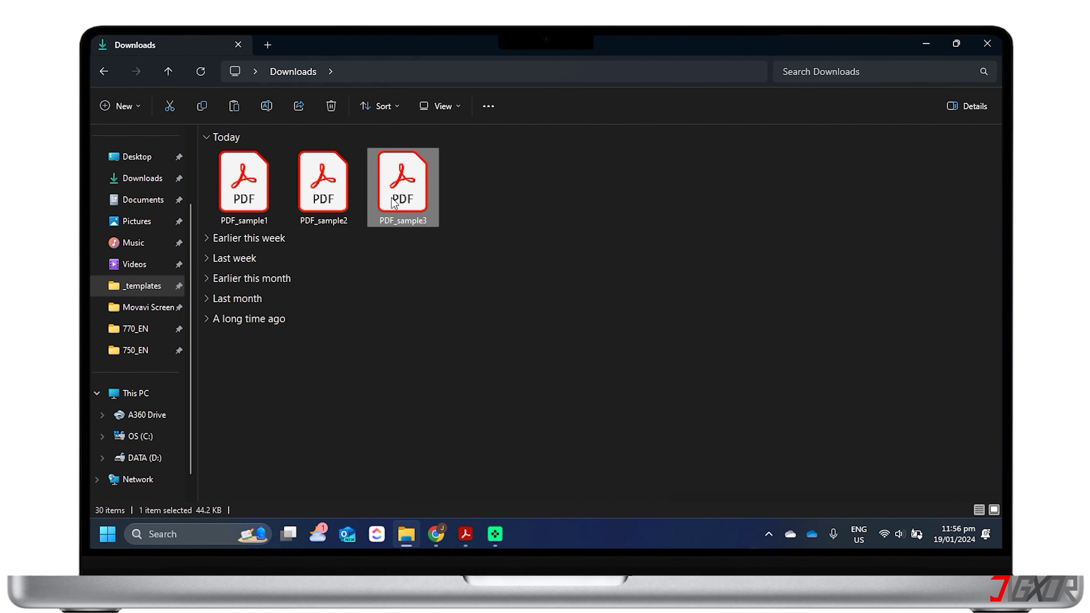
{"action": "double_click", "coordinate": [270, 203]}
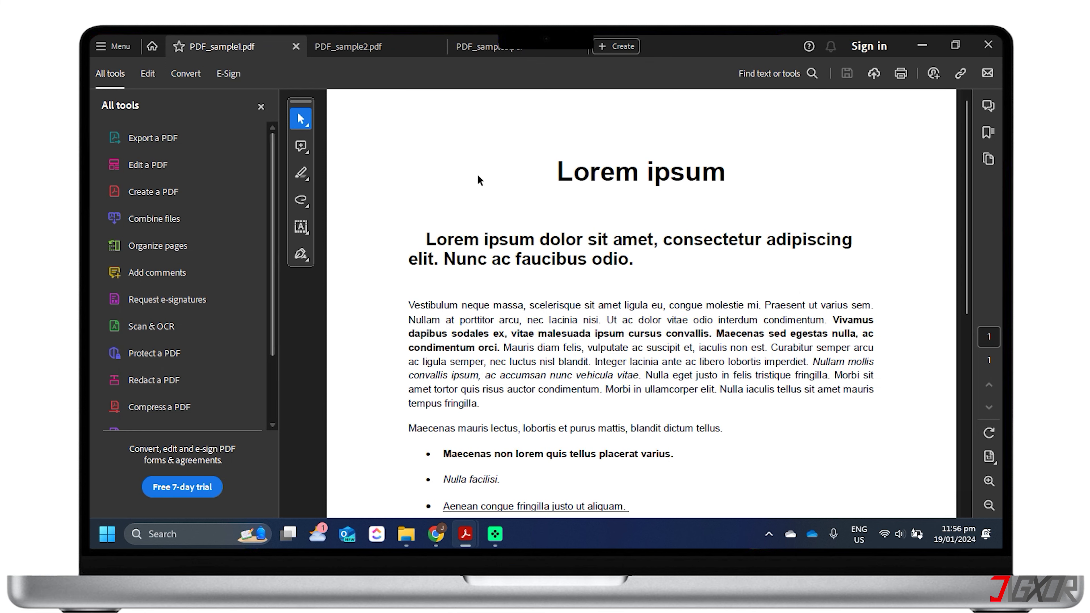
{"action": "scroll", "coordinate": [520, 206], "scroll_direction": "down", "scroll_amount": 10}
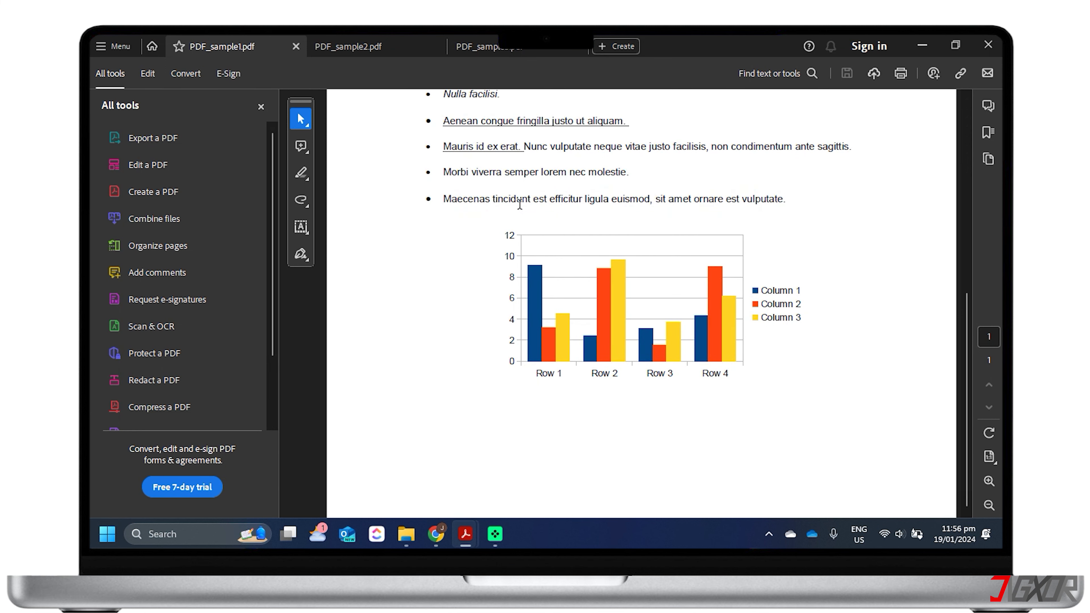
{"action": "scroll", "coordinate": [521, 205], "scroll_direction": "up", "scroll_amount": 10}
Look through PDF_sample2 and then the third sample PDF in their tabs.
{"action": "left_click", "coordinate": [357, 46]}
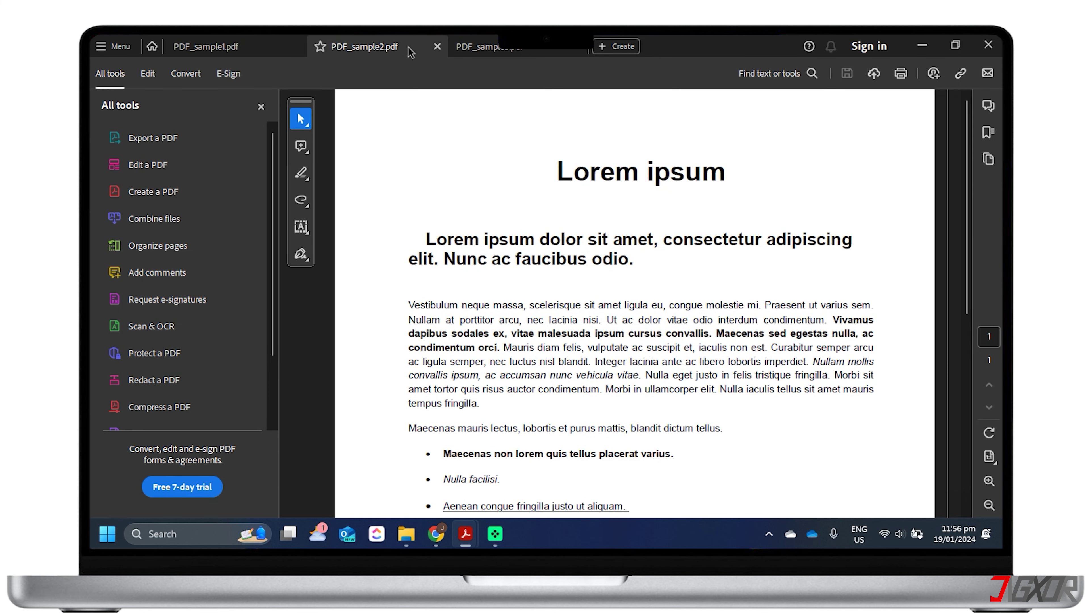
{"action": "scroll", "coordinate": [549, 190], "scroll_direction": "down", "scroll_amount": 10}
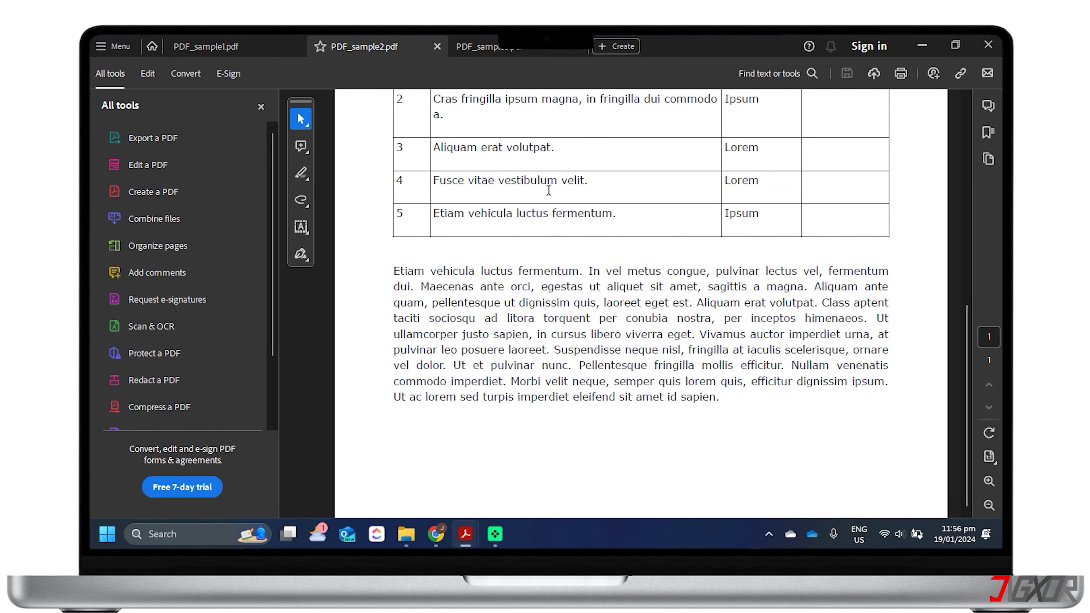
{"action": "scroll", "coordinate": [549, 190], "scroll_direction": "up", "scroll_amount": 9}
{"action": "left_click", "coordinate": [489, 47]}
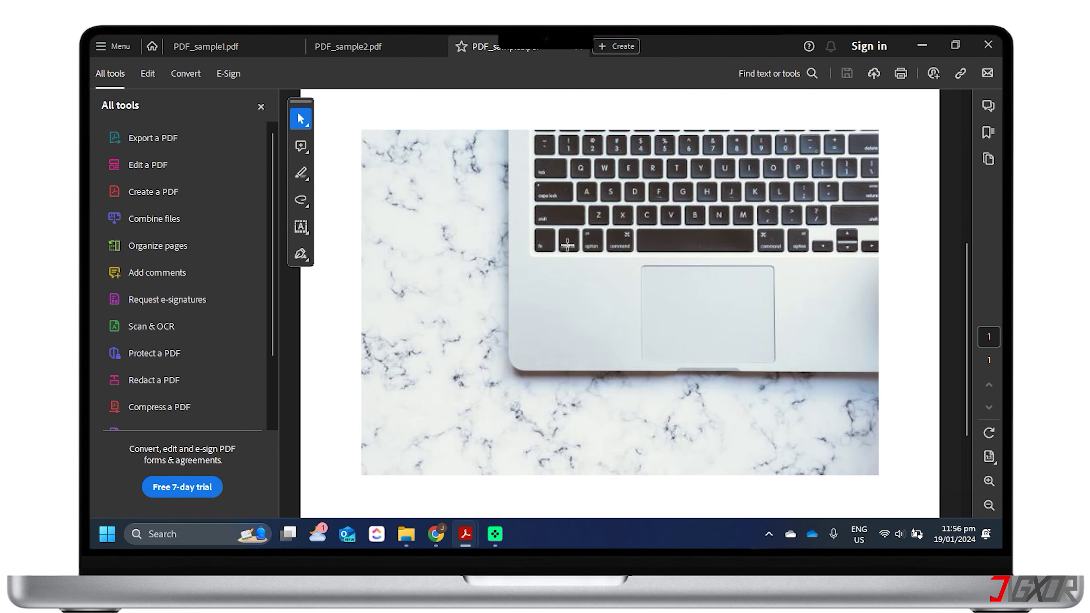
{"action": "scroll", "coordinate": [562, 232], "scroll_direction": "down", "scroll_amount": 4}
{"action": "scroll", "coordinate": [568, 251], "scroll_direction": "up", "scroll_amount": 10}
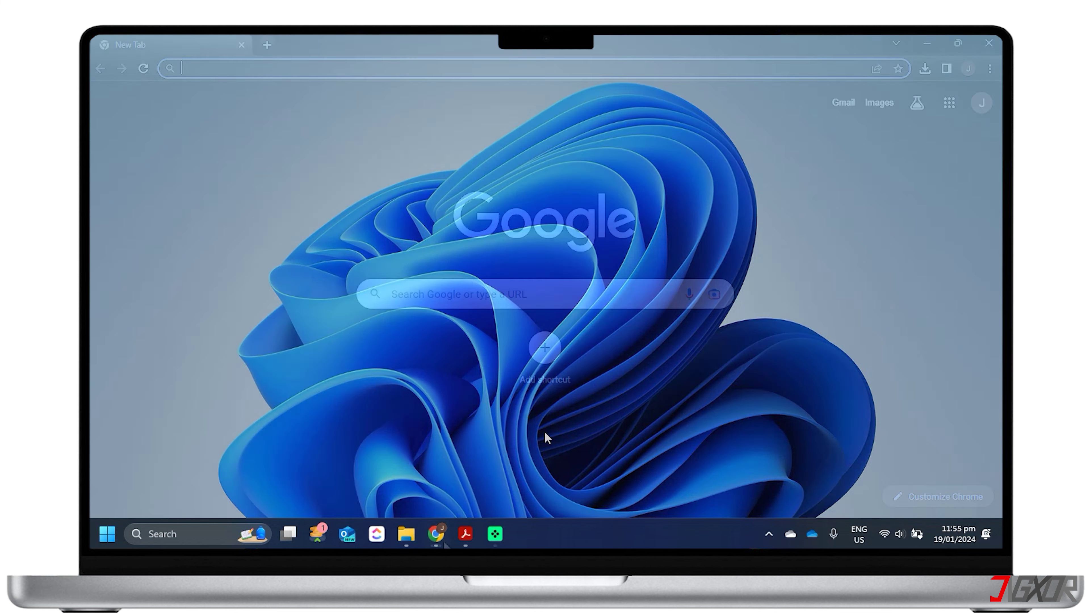
Load ilovepdf.com in Google Chrome.
{"action": "left_click", "coordinate": [442, 540]}
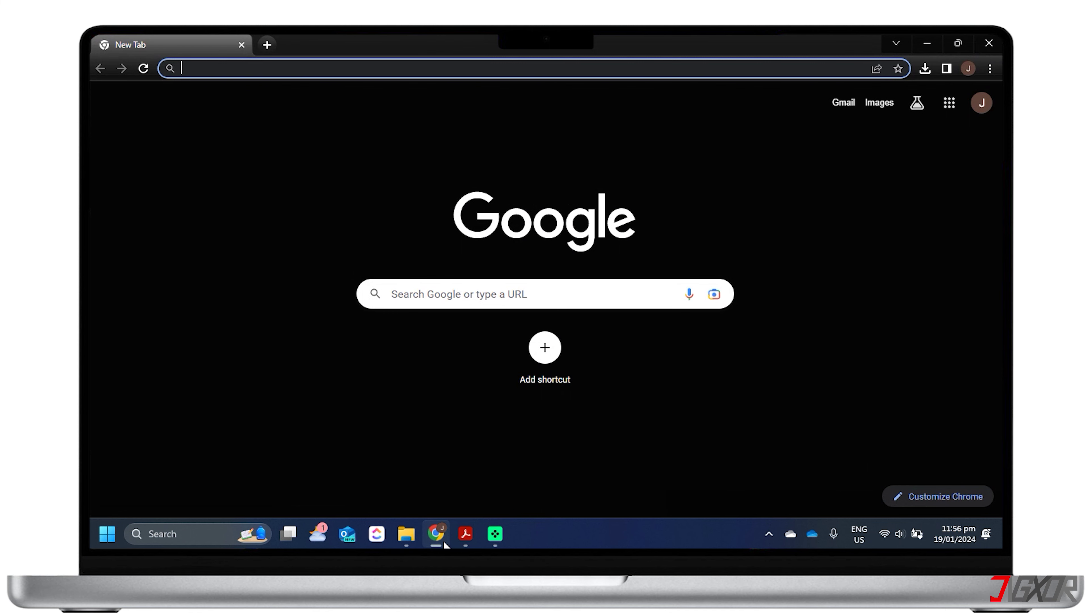
{"action": "type", "text": "ilo"}
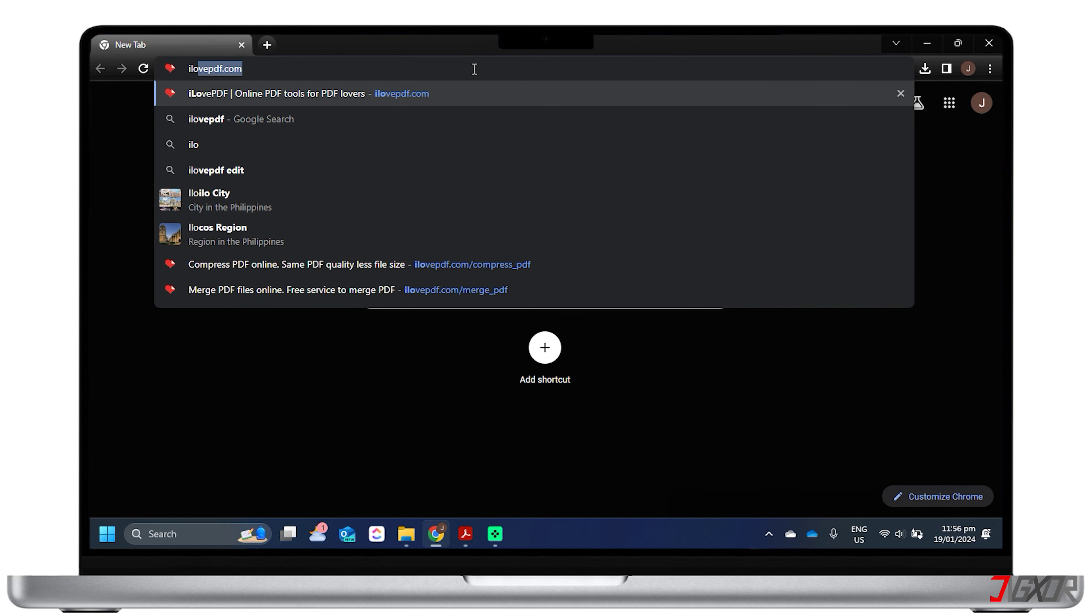
{"action": "type", "text": "vepdf."}
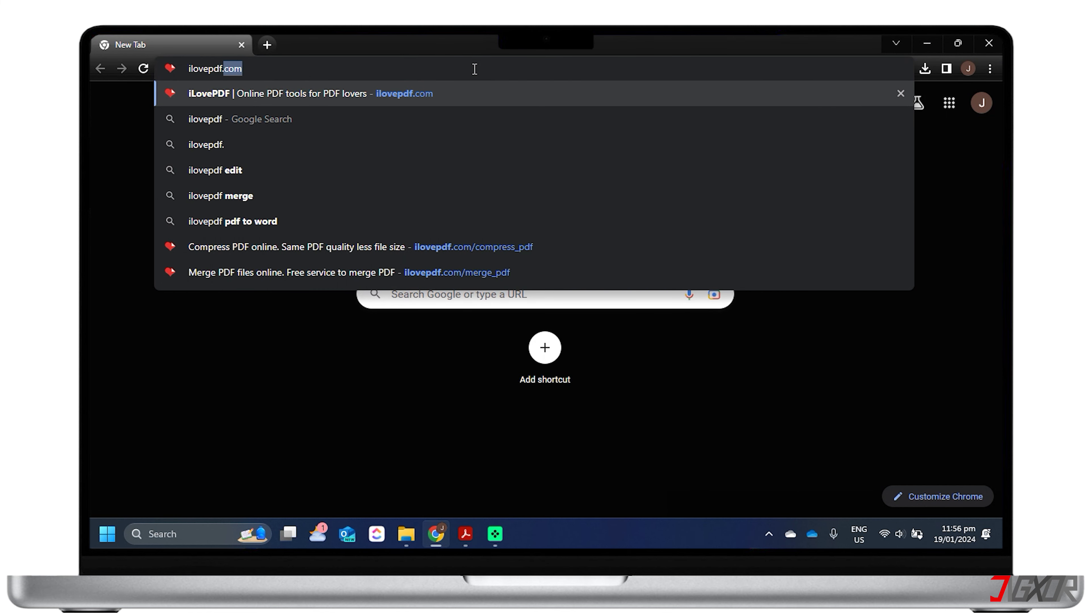
{"action": "type", "text": "com"}
{"action": "key", "text": "Return"}
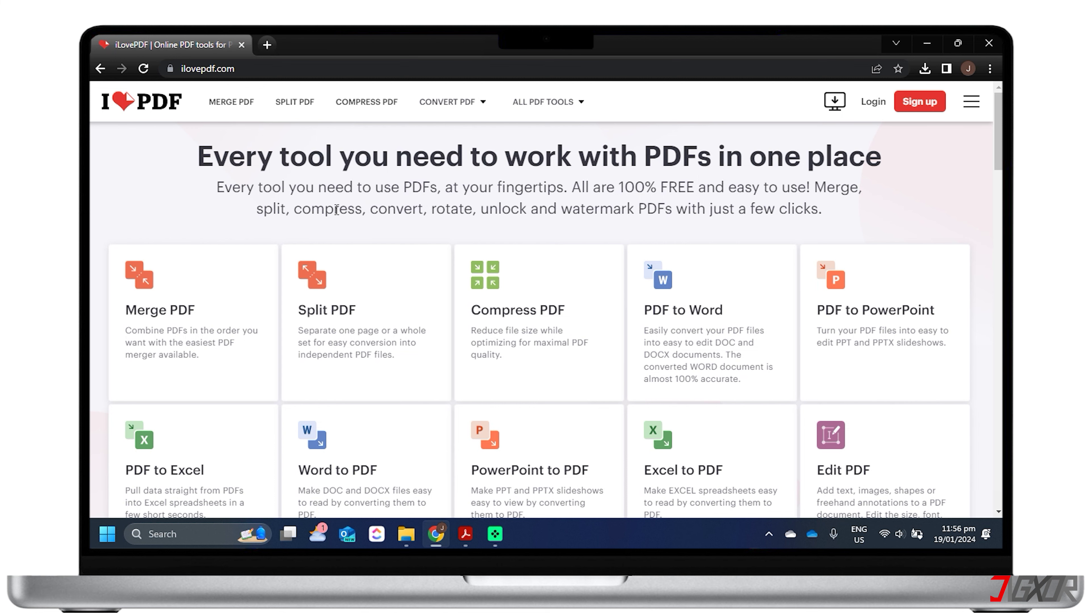
Upload PDF_sample1, PDF_sample2 and PDF_sample3 from Downloads into iLovePDF's Merge PDF tool.
{"action": "left_click", "coordinate": [267, 287]}
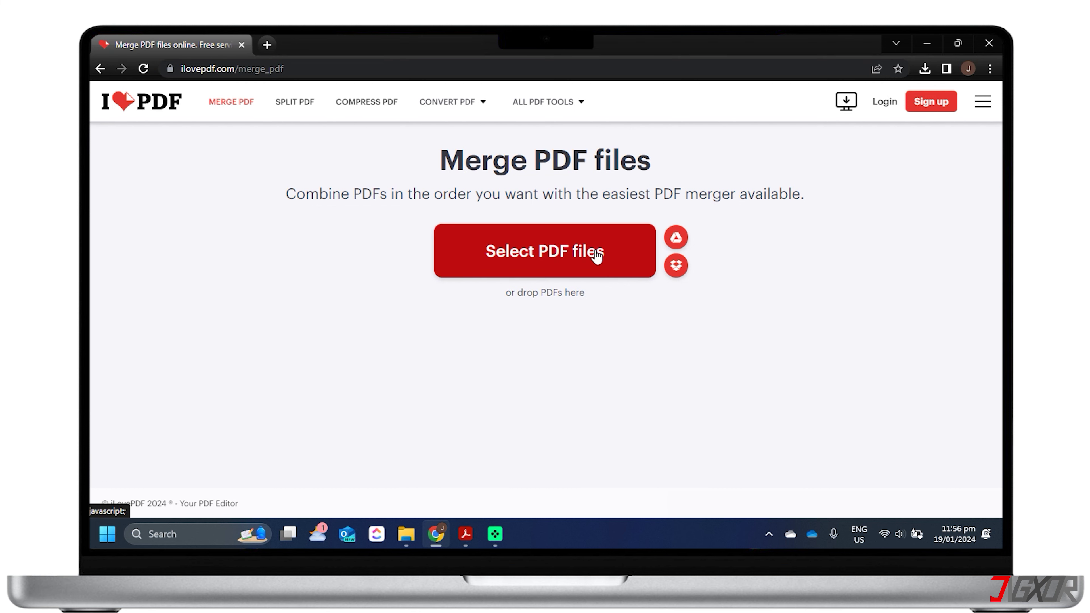
{"action": "left_click", "coordinate": [476, 236]}
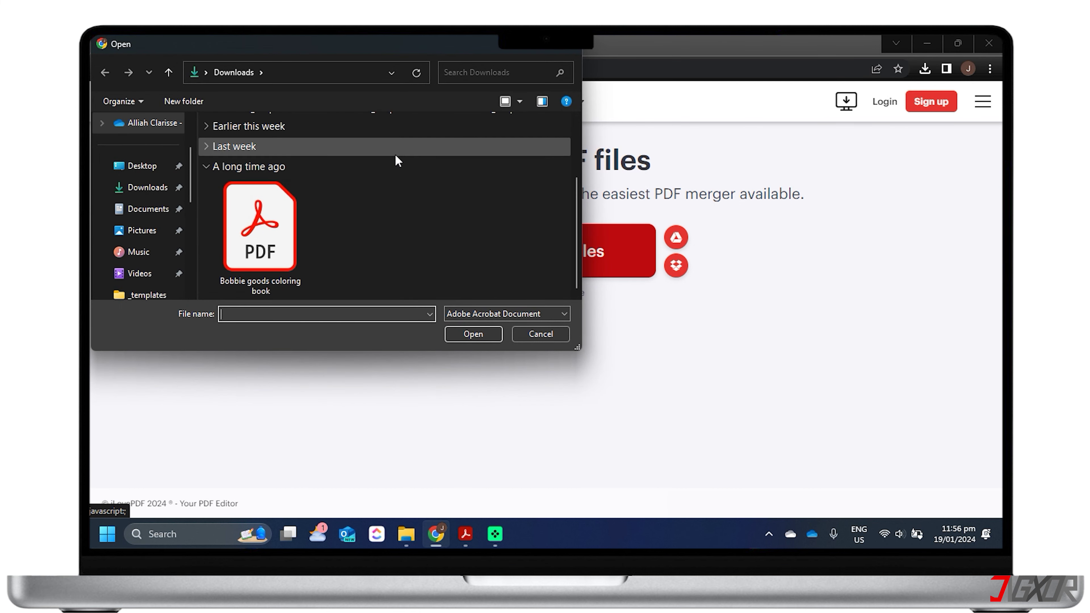
{"action": "left_click", "coordinate": [257, 204]}
{"action": "left_click", "coordinate": [391, 196], "text": "ctrl"}
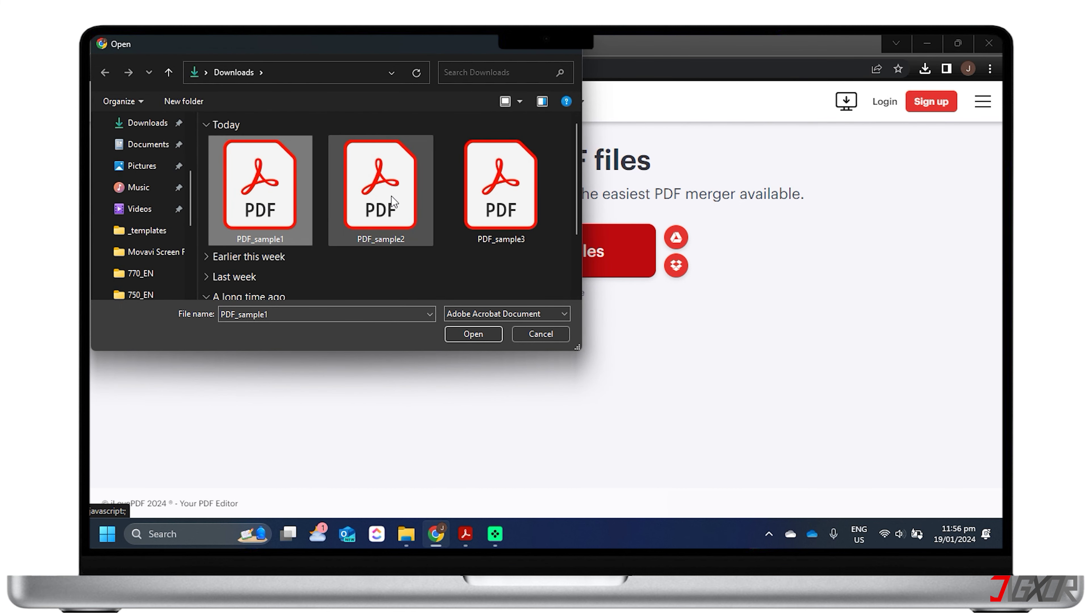
{"action": "left_click", "coordinate": [485, 199], "text": "ctrl"}
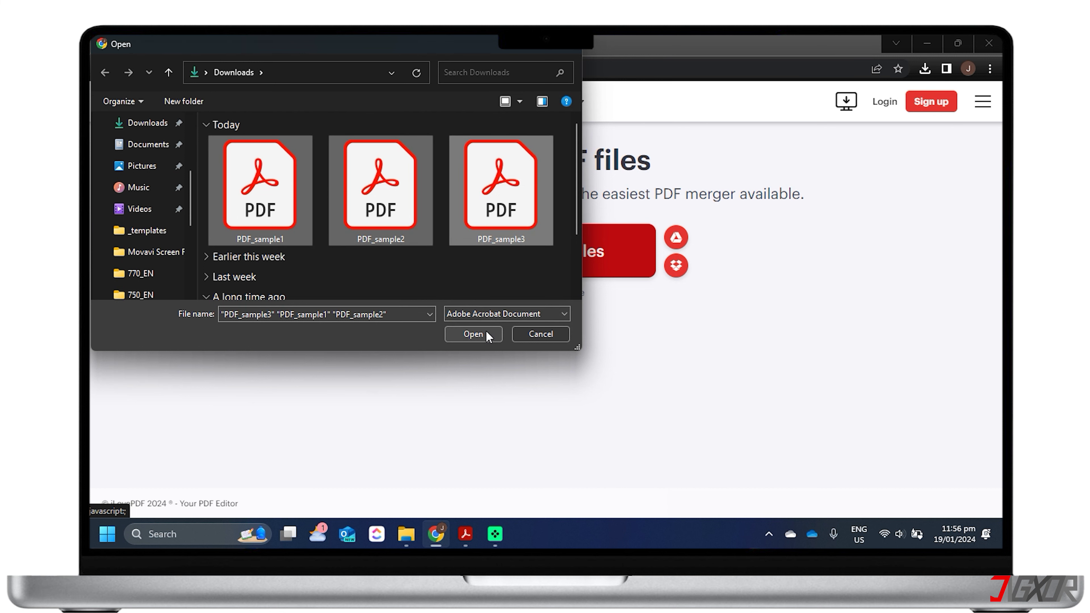
{"action": "left_click", "coordinate": [474, 335]}
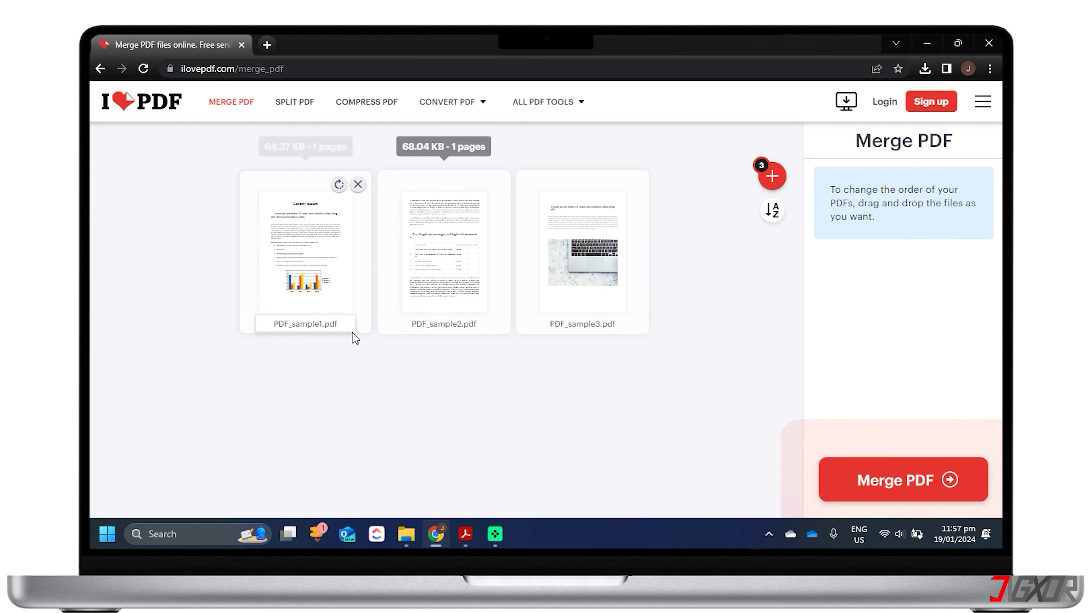
Merge the three PDFs, download the result, and open PDF_sample1_merged to check its 3 pages.
{"action": "left_click", "coordinate": [877, 477]}
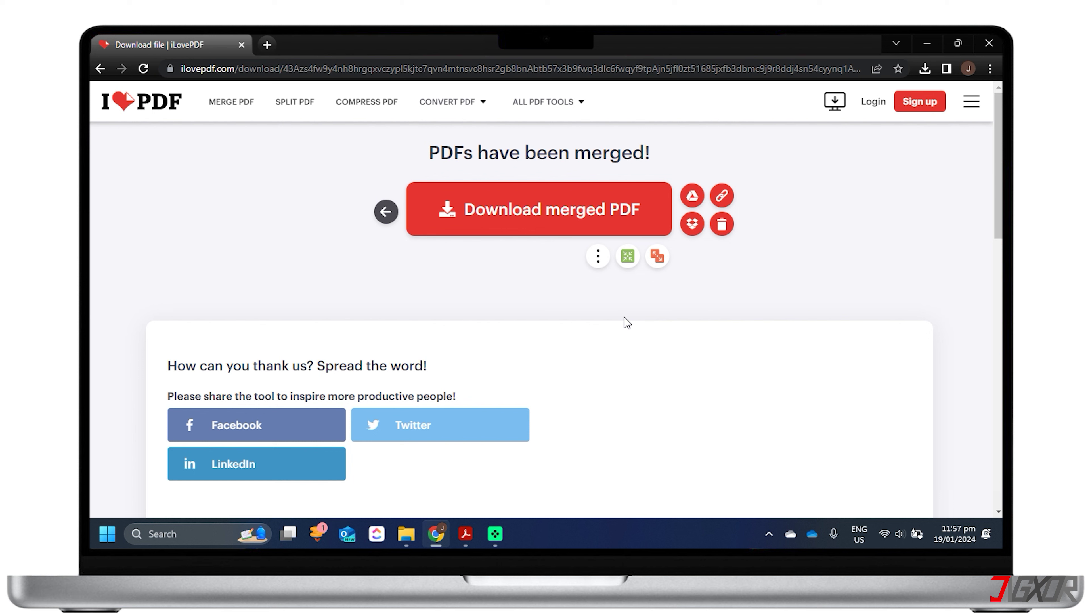
{"action": "left_click", "coordinate": [513, 228]}
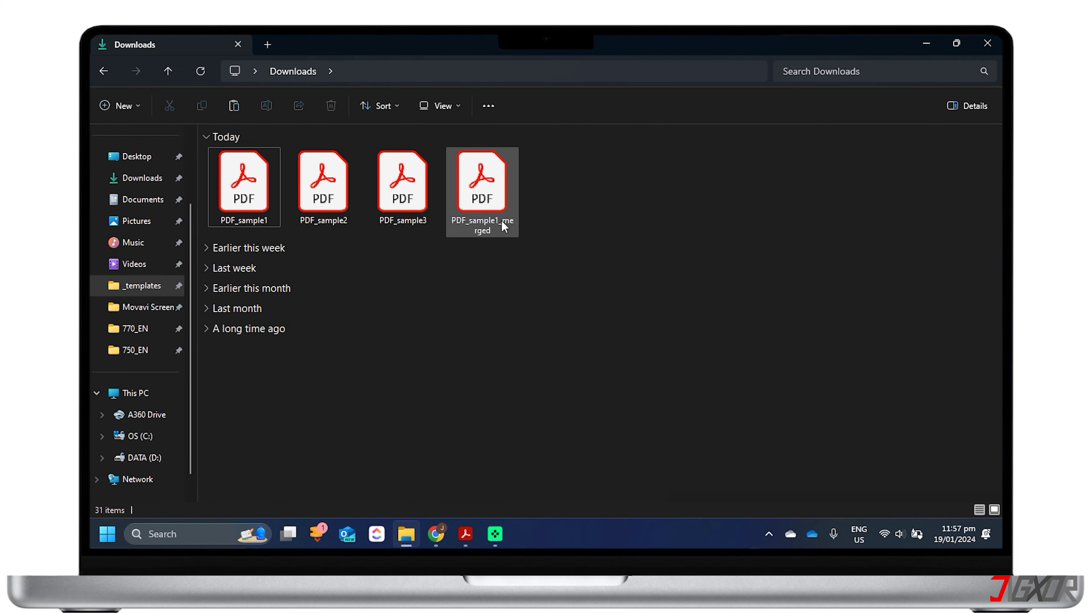
{"action": "double_click", "coordinate": [504, 227]}
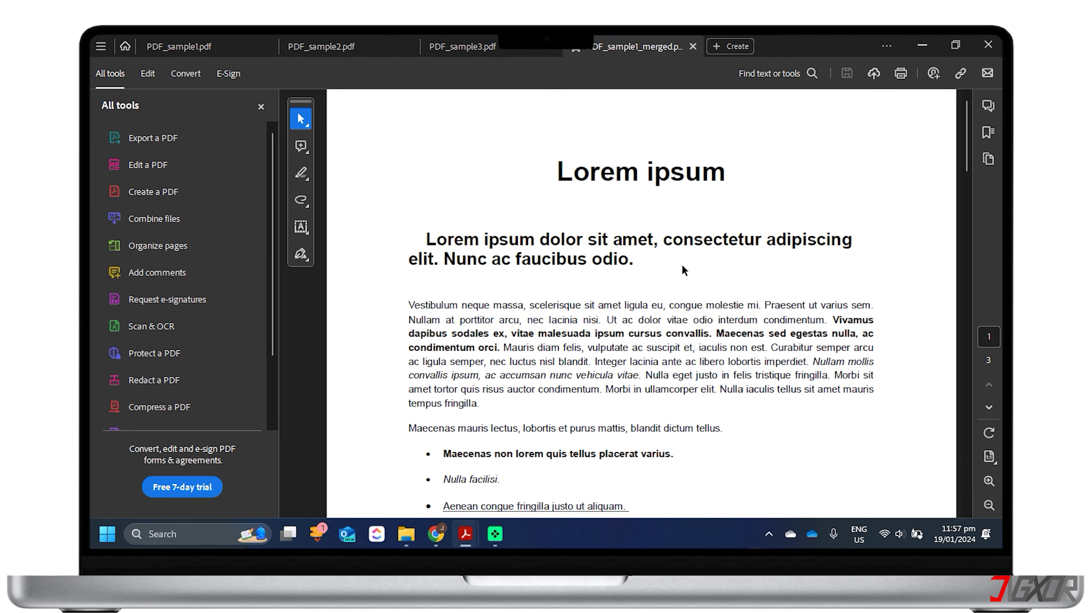
{"action": "scroll", "coordinate": [683, 268], "scroll_direction": "down", "scroll_amount": 15}
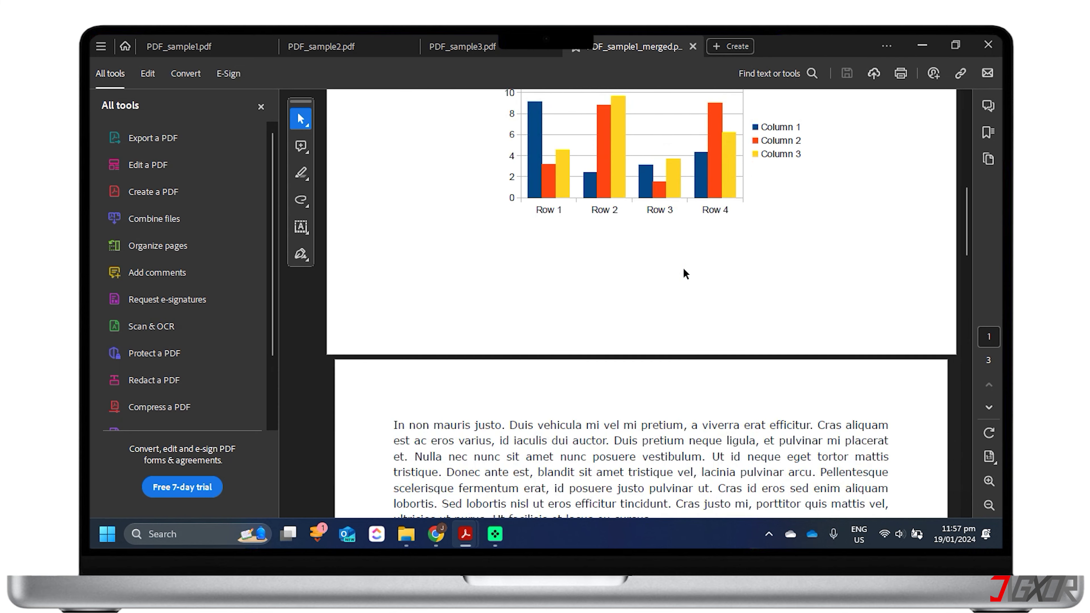
{"action": "scroll", "coordinate": [684, 269], "scroll_direction": "down", "scroll_amount": 15}
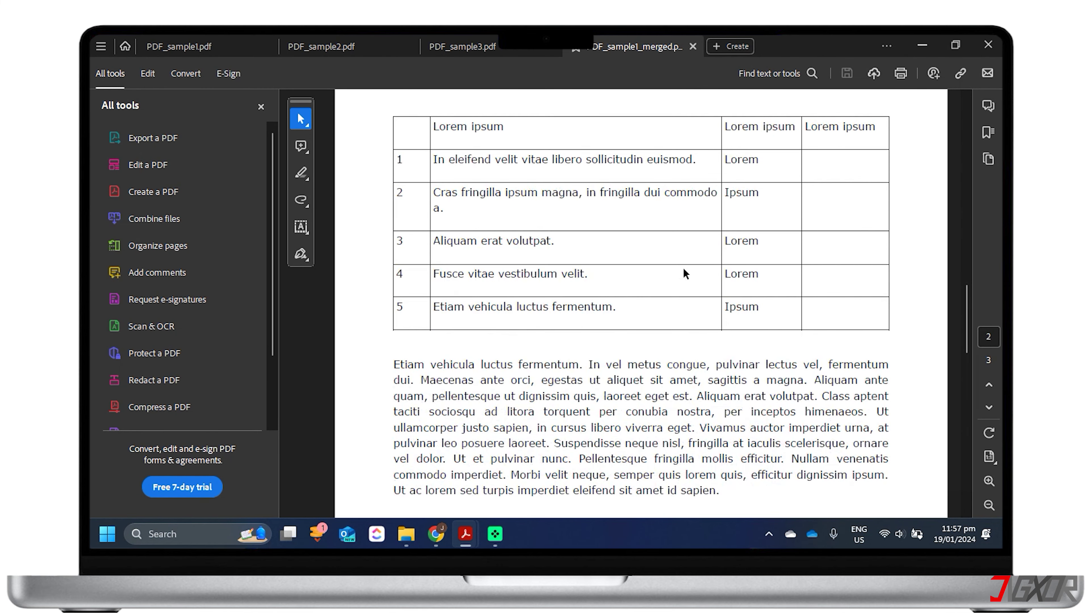
{"action": "scroll", "coordinate": [684, 273], "scroll_direction": "down", "scroll_amount": 15}
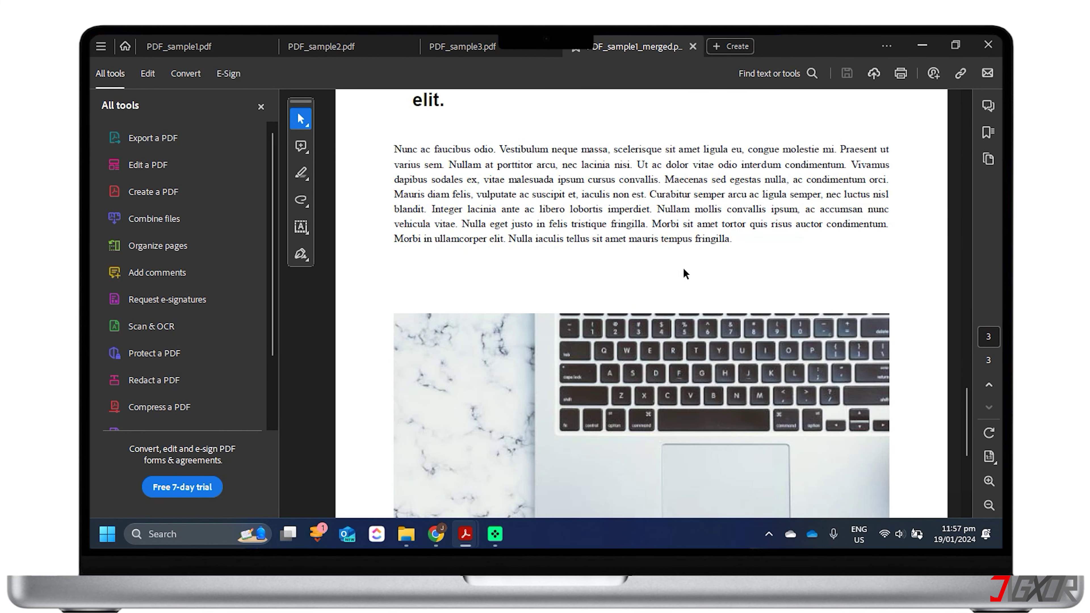
{"action": "scroll", "coordinate": [683, 271], "scroll_direction": "down", "scroll_amount": 7}
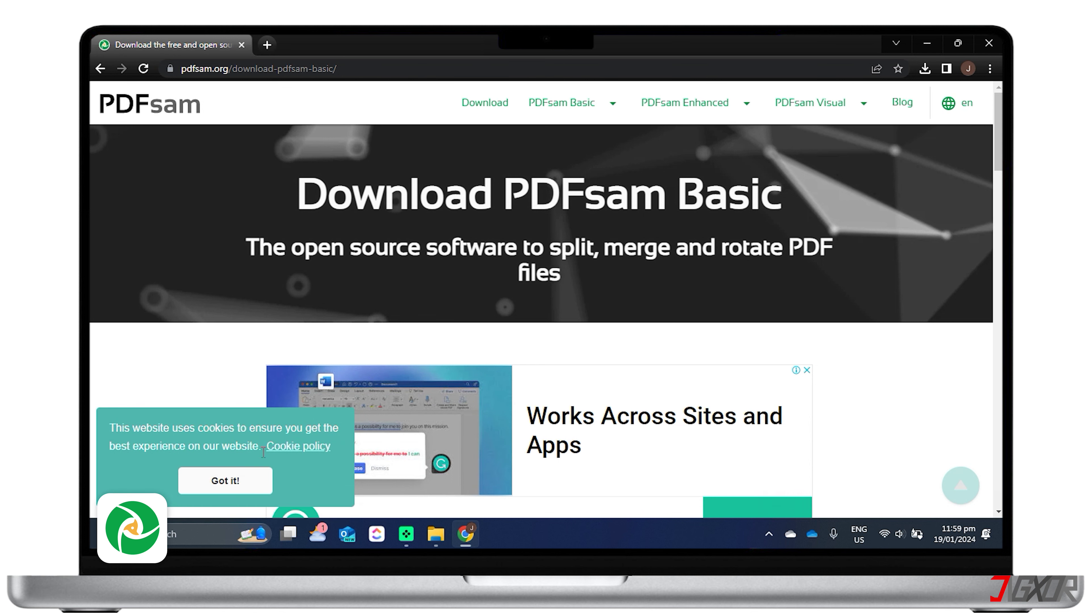
Accept the PDFsam cookie notice and download the PDFsam Basic Windows downloader (.exe).
{"action": "left_click", "coordinate": [251, 483]}
{"action": "scroll", "coordinate": [753, 301], "scroll_direction": "down", "scroll_amount": 1}
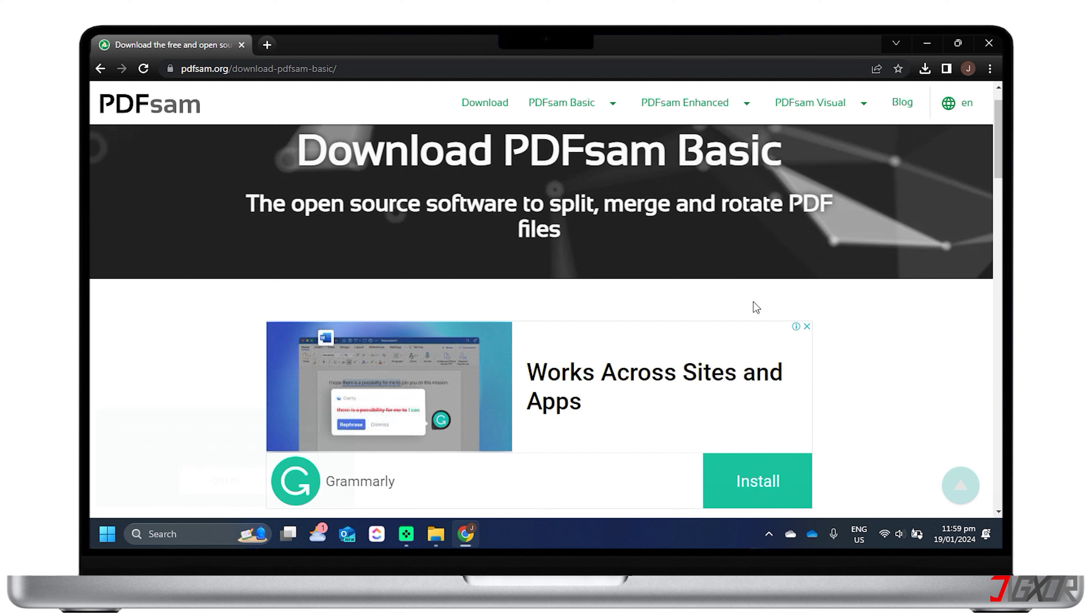
{"action": "scroll", "coordinate": [756, 309], "scroll_direction": "down", "scroll_amount": 10}
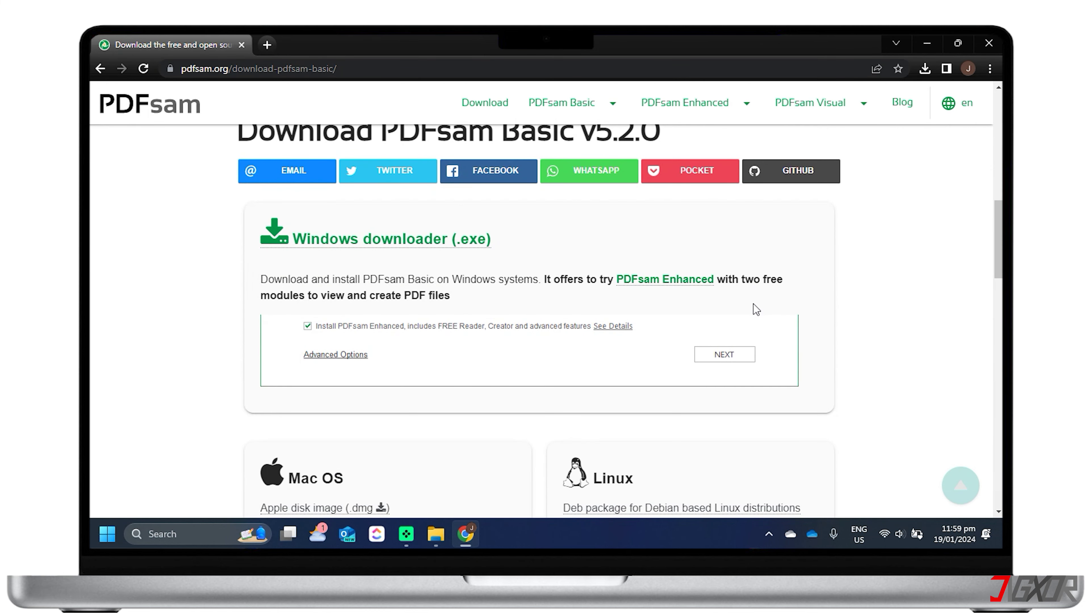
{"action": "left_click", "coordinate": [461, 248]}
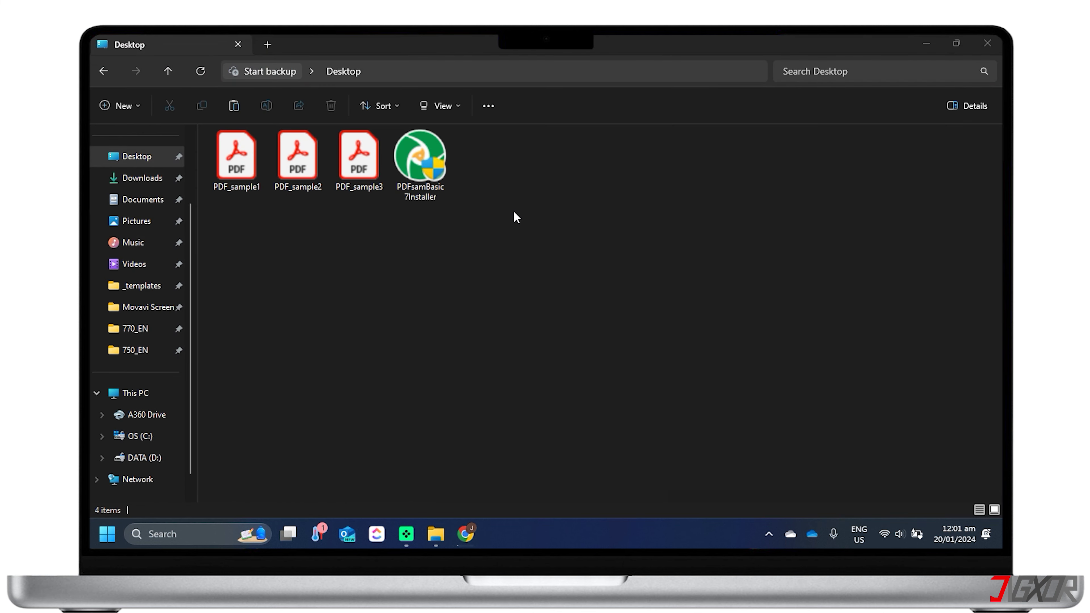
Run PDFsamBasic7Installer from the Desktop to install and launch PDFsam Basic.
{"action": "double_click", "coordinate": [447, 164]}
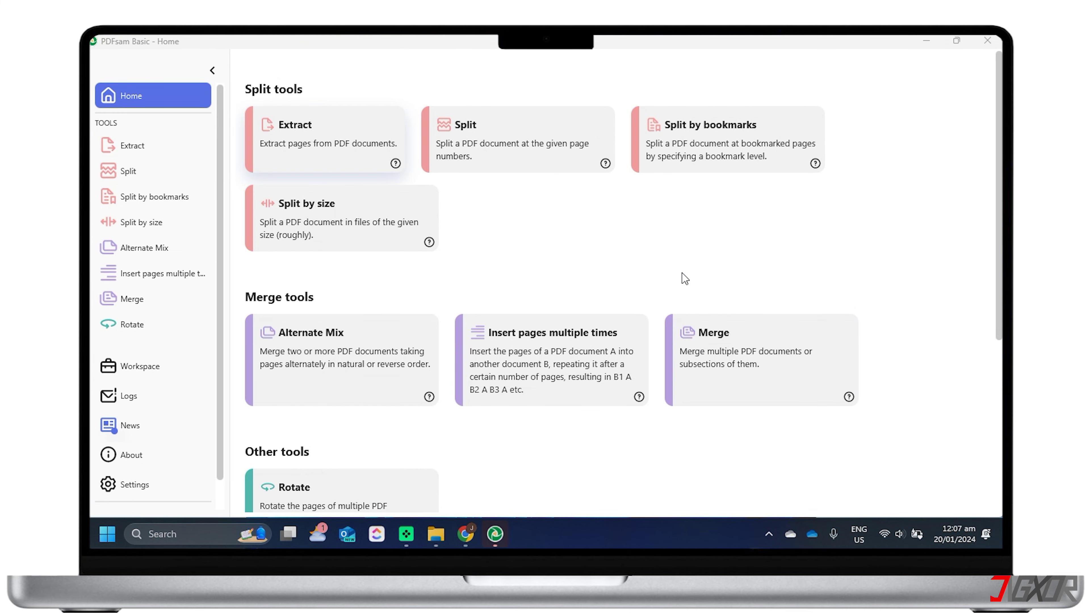
Add PDF_sample1, PDF_sample2 and PDF_sample3 to PDFsam Basic's Merge list, totalling 3 pages.
{"action": "left_click", "coordinate": [144, 303]}
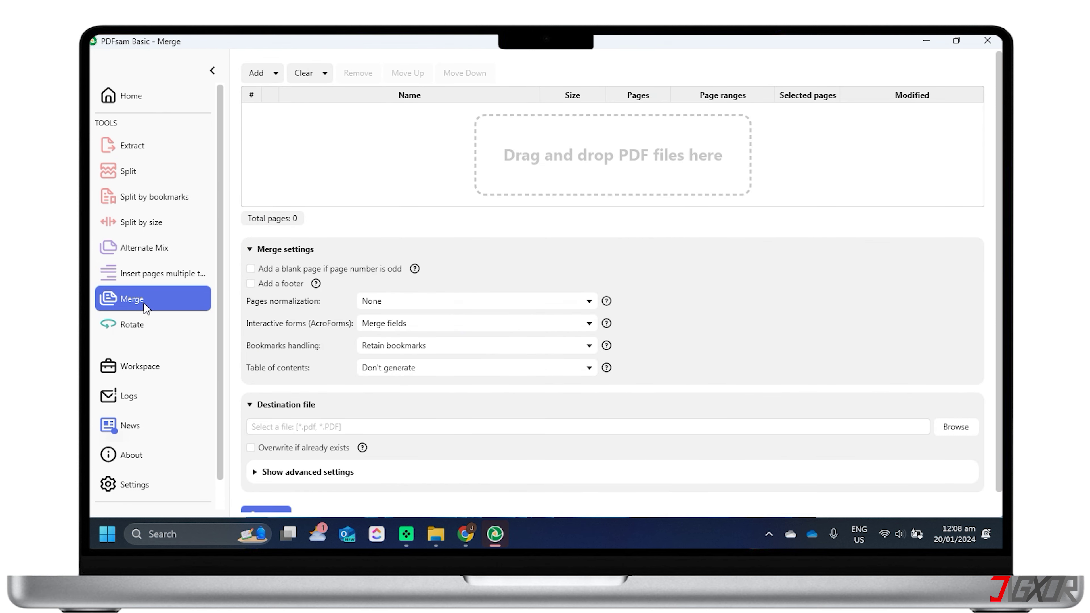
{"action": "left_click", "coordinate": [255, 74]}
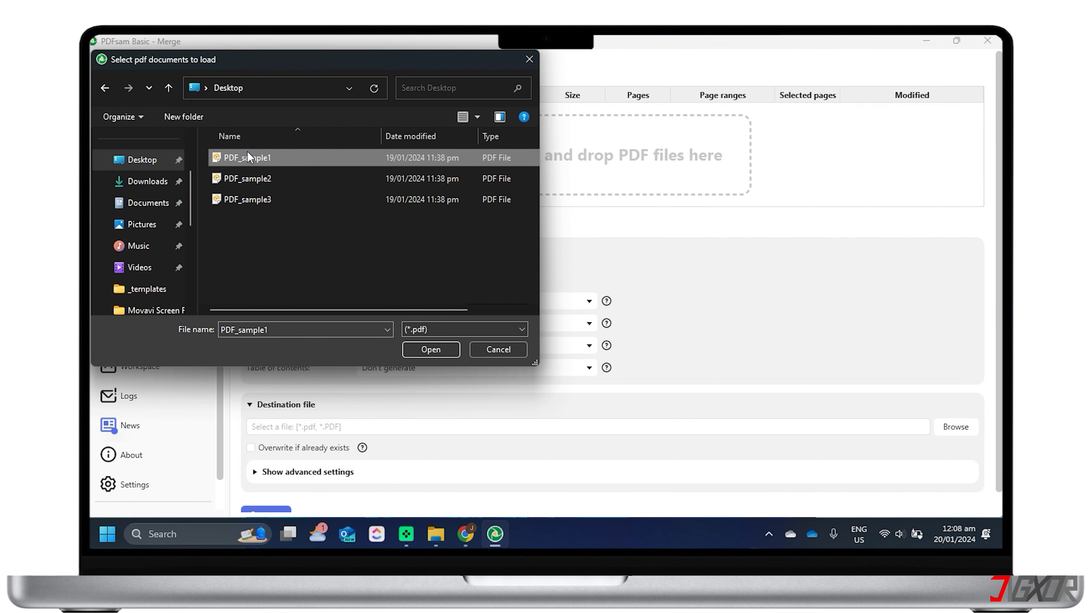
{"action": "left_click", "coordinate": [254, 179], "text": "ctrl"}
{"action": "left_click", "coordinate": [253, 199], "text": "ctrl"}
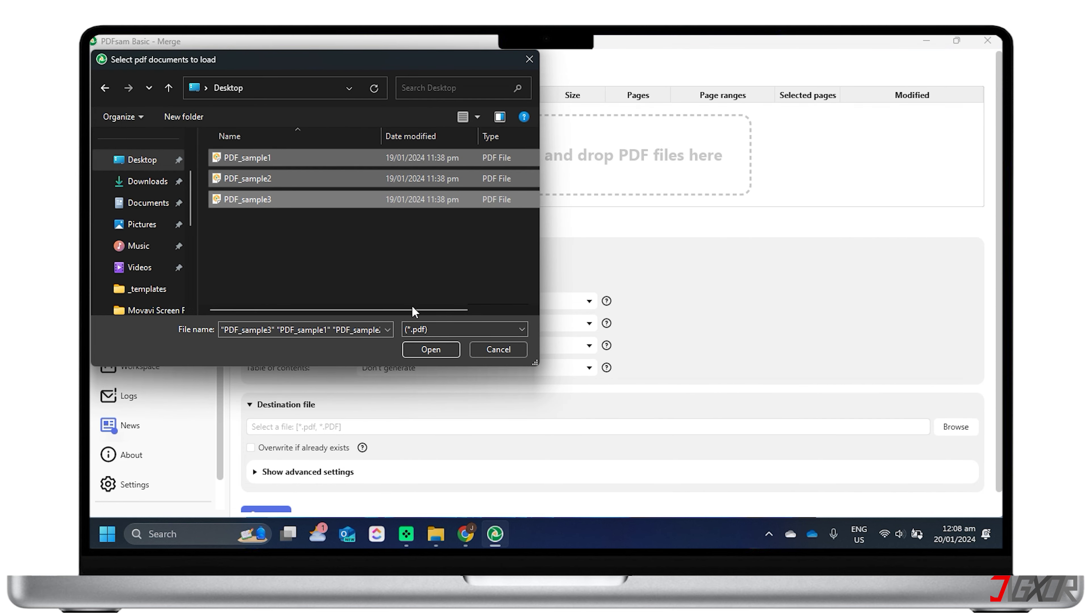
{"action": "left_click", "coordinate": [431, 349]}
{"action": "scroll", "coordinate": [643, 335], "scroll_direction": "down", "scroll_amount": 1}
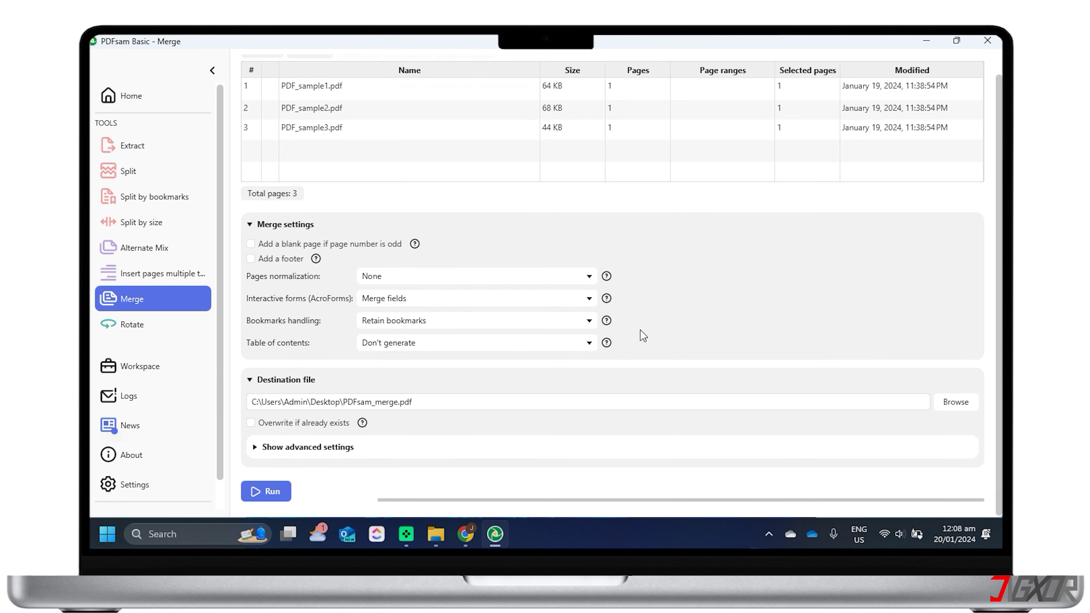
Run the merge and scroll through all 3 pages of PDFsam_merge.pdf.
{"action": "left_click", "coordinate": [284, 494]}
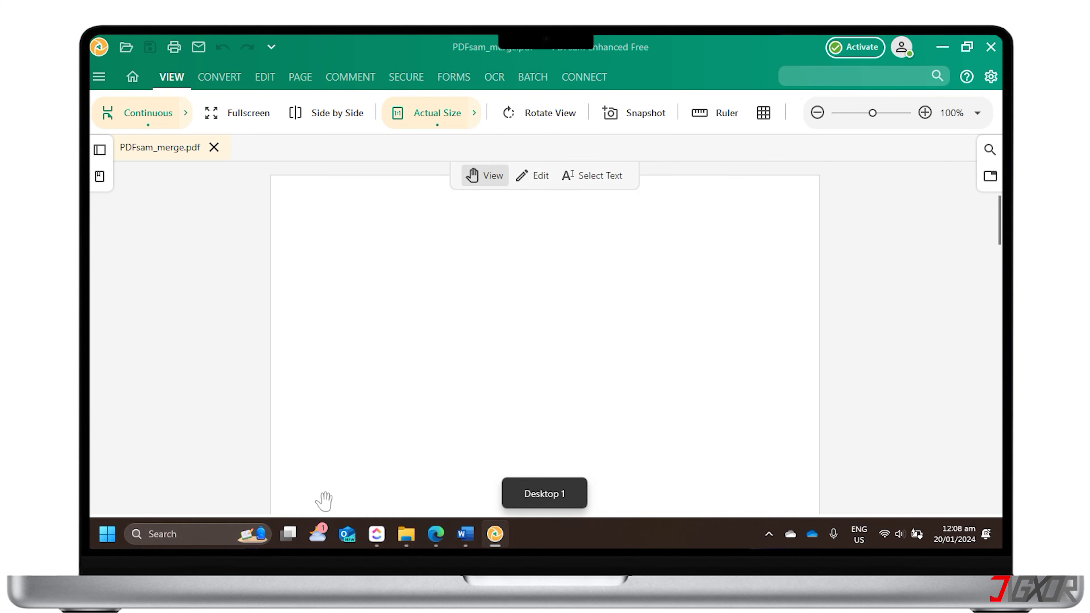
{"action": "scroll", "coordinate": [584, 388], "scroll_direction": "down", "scroll_amount": 5}
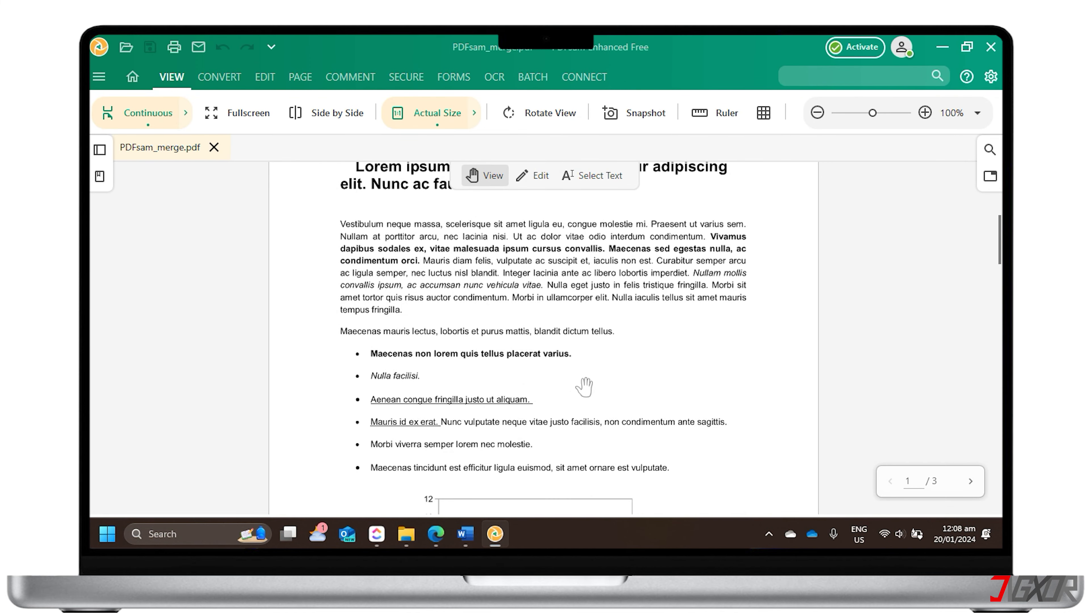
{"action": "scroll", "coordinate": [585, 389], "scroll_direction": "down", "scroll_amount": 10}
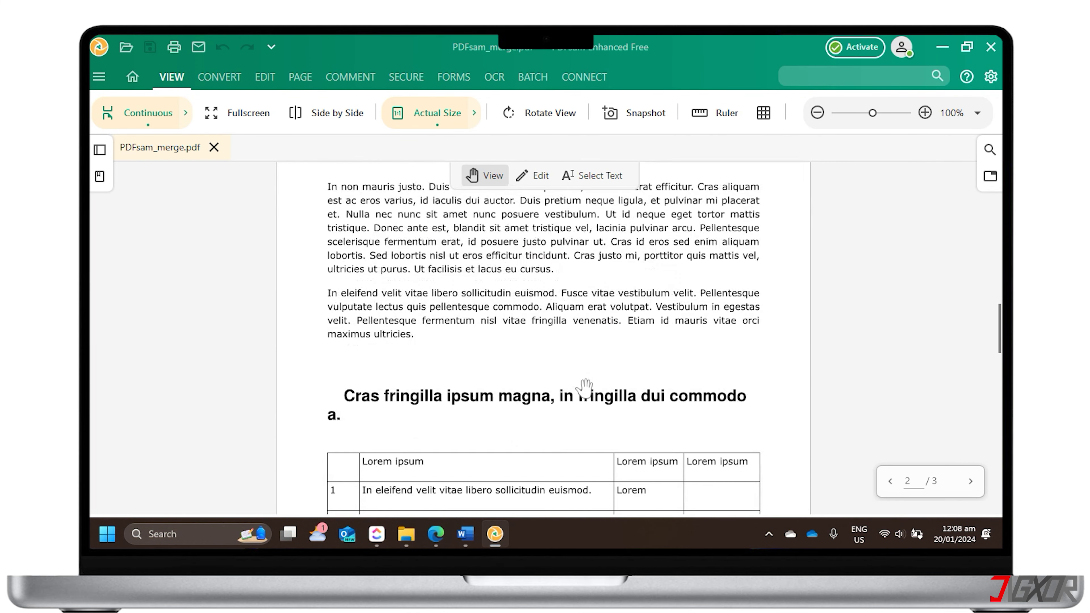
{"action": "scroll", "coordinate": [584, 388], "scroll_direction": "down", "scroll_amount": 10}
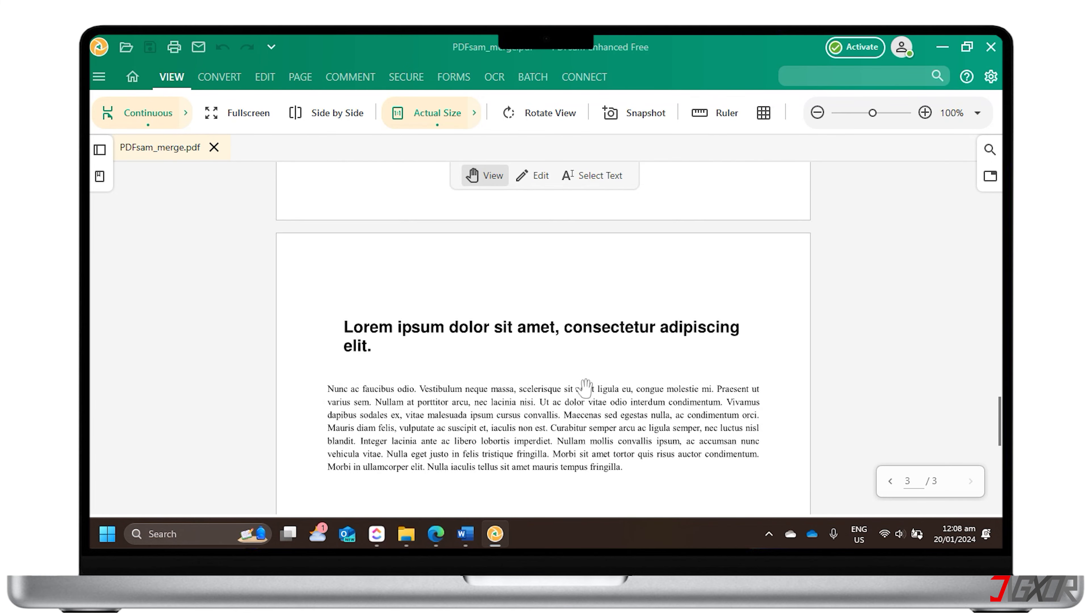
{"action": "scroll", "coordinate": [584, 388], "scroll_direction": "down", "scroll_amount": 1}
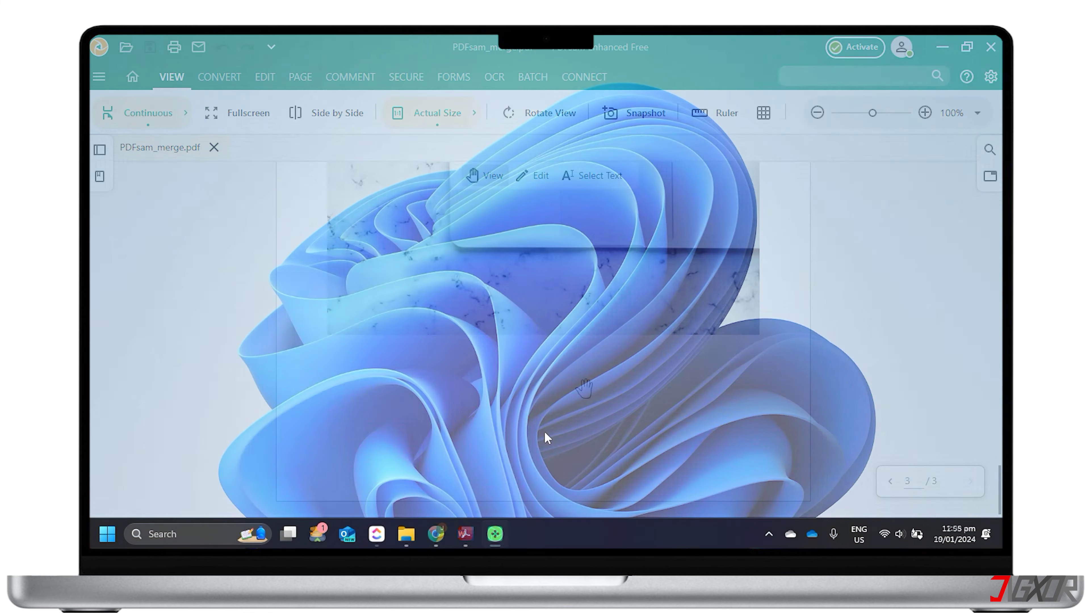